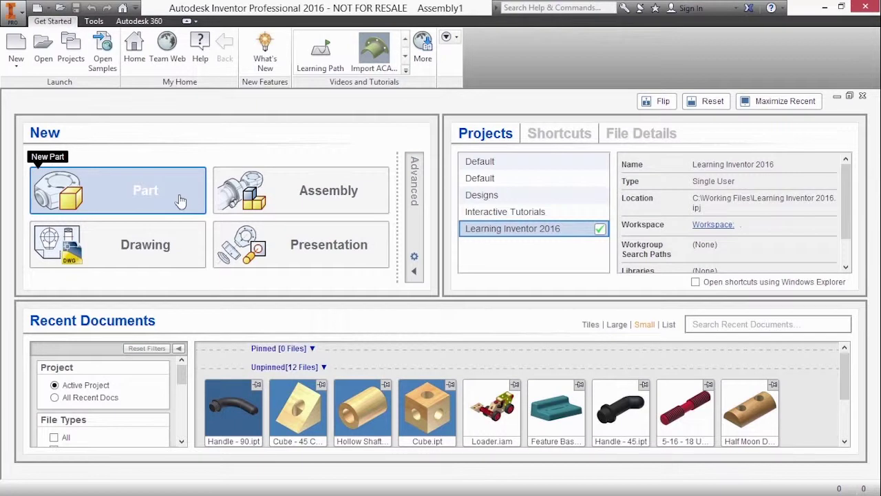
# Step: Expand the Advanced Templates list on the Home page's New panel
pyautogui.click(412, 276)
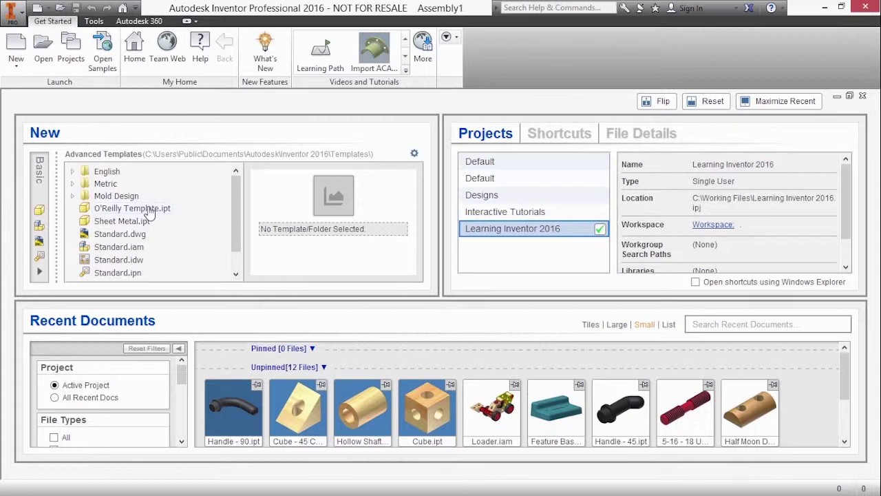
# Step: Browse the English and Metric folders, then create a part from O'Reilly Template.ipt
pyautogui.click(108, 173)
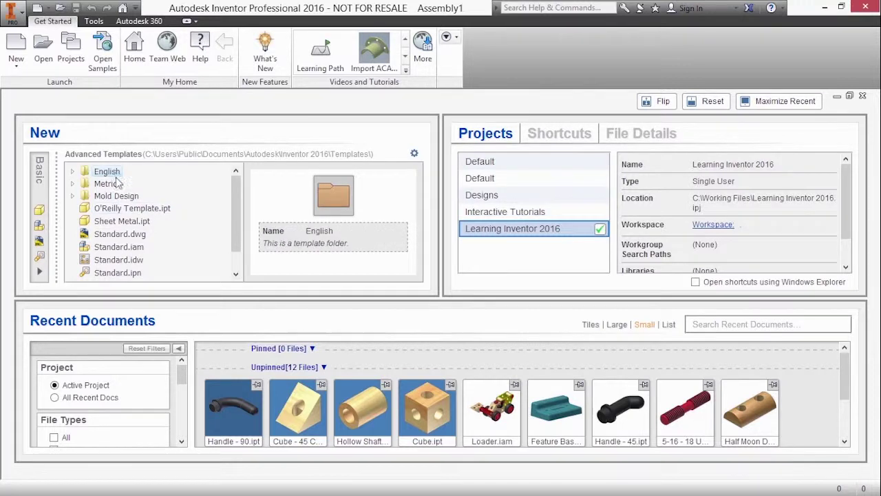
pyautogui.click(72, 172)
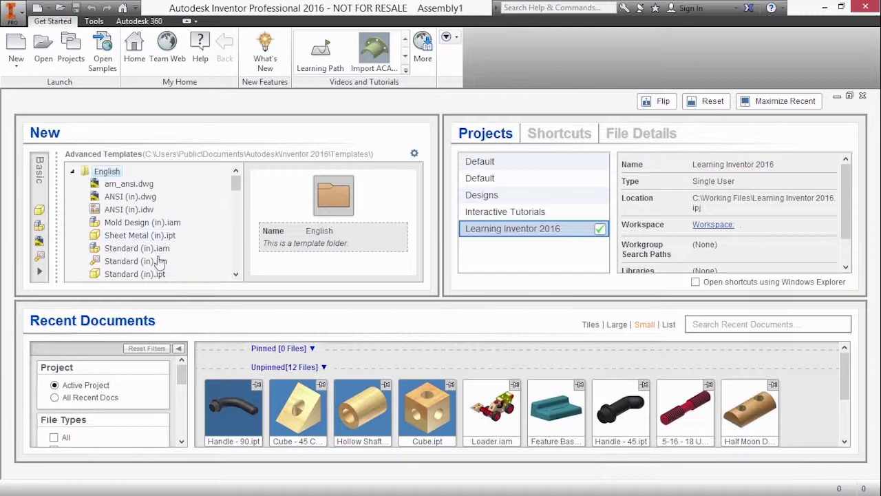
pyautogui.click(72, 171)
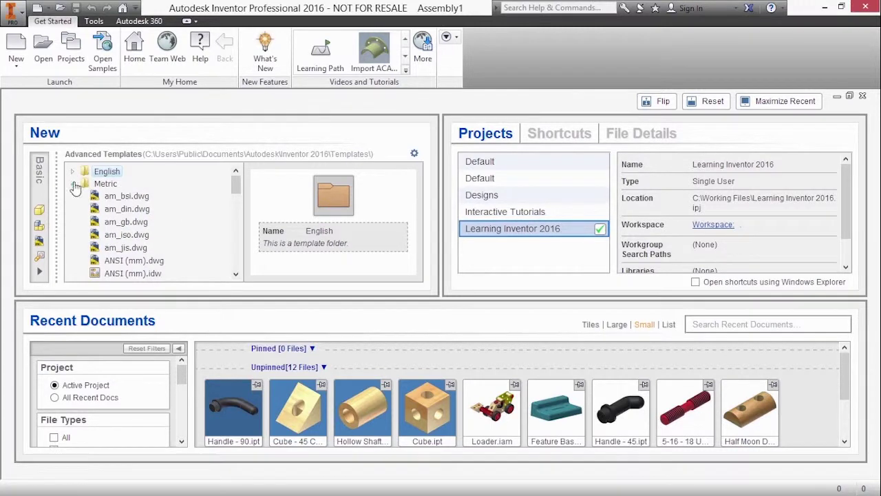
pyautogui.click(72, 183)
pyautogui.click(132, 209)
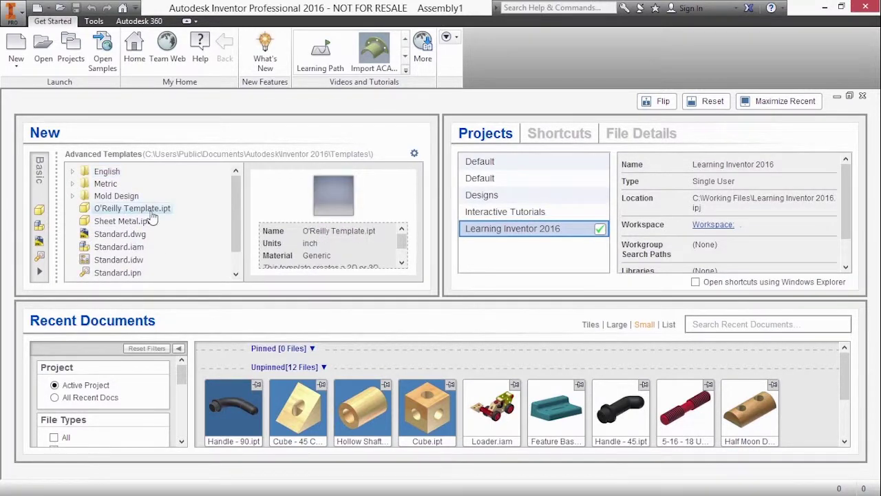
pyautogui.doubleClick(151, 210)
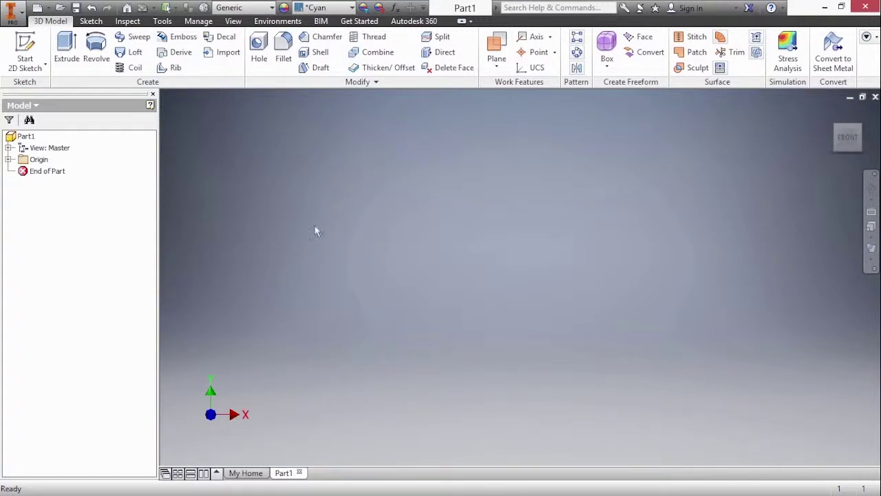
# Step: Expand Origin and highlight the YZ, XZ and XY planes in turn, then clear the selection
pyautogui.click(8, 160)
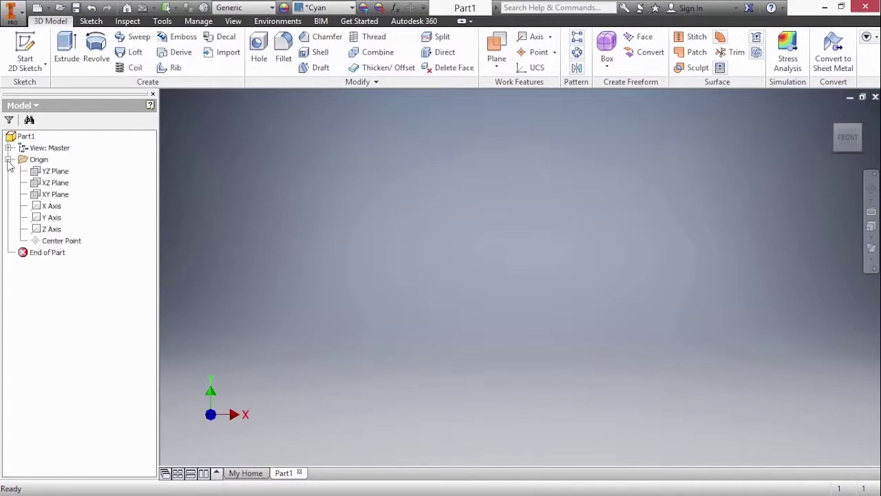
pyautogui.click(55, 173)
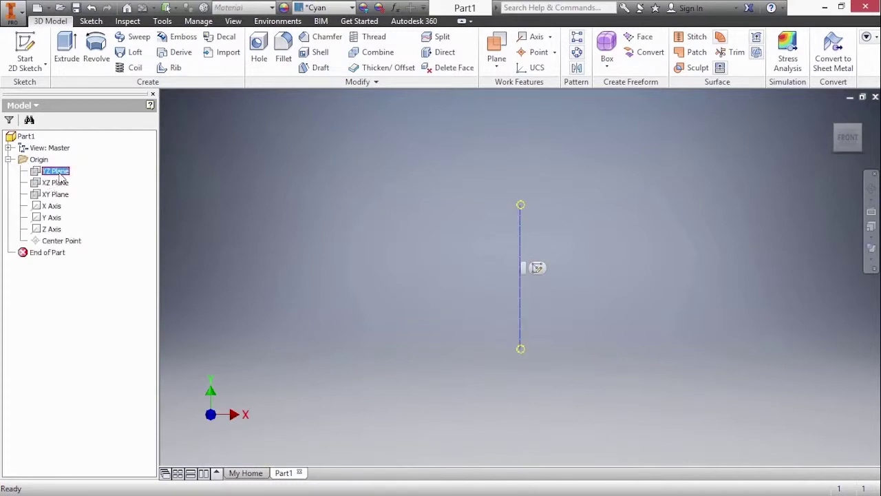
pyautogui.click(57, 182)
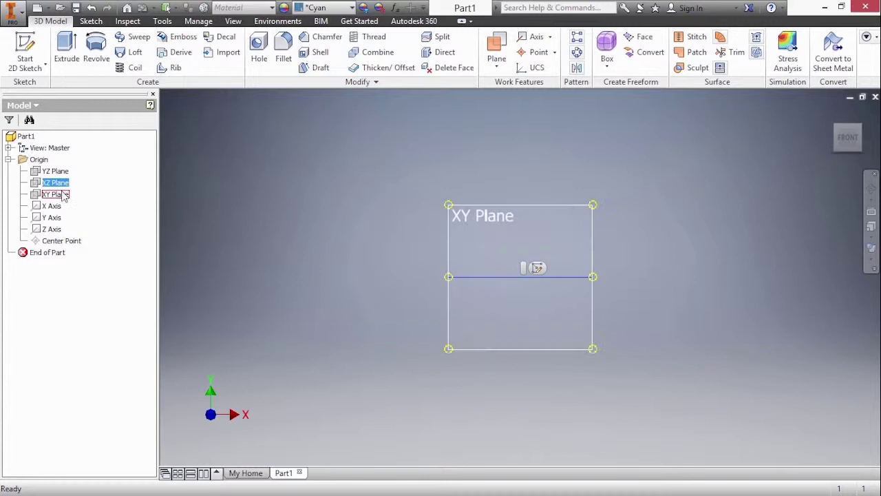
pyautogui.click(62, 195)
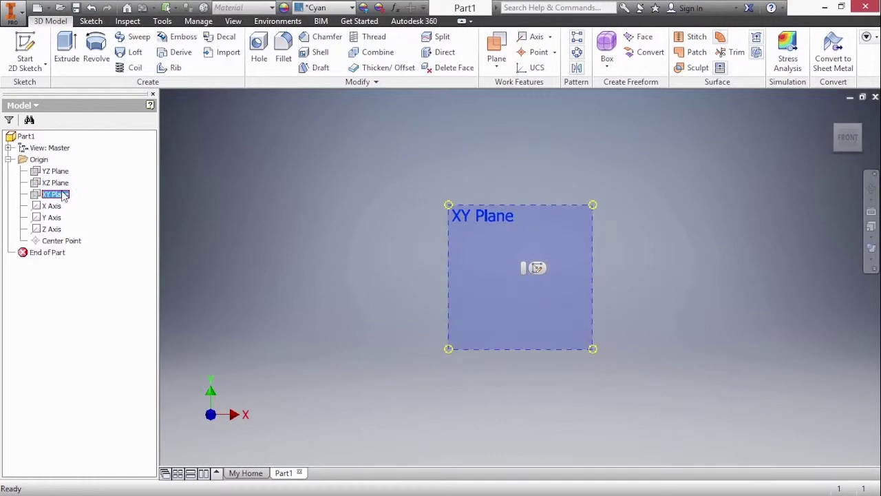
pyautogui.click(83, 301)
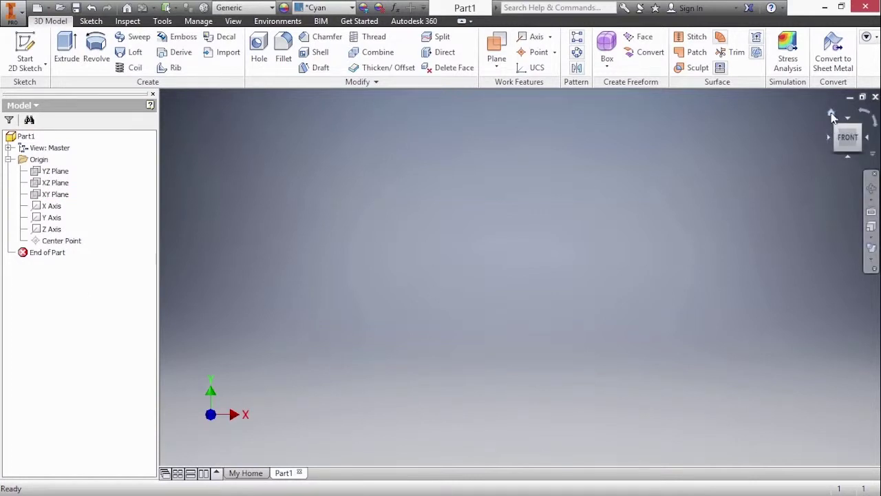
# Step: Return to the home isometric view and preview the YZ, XZ and XY planes
pyautogui.click(832, 115)
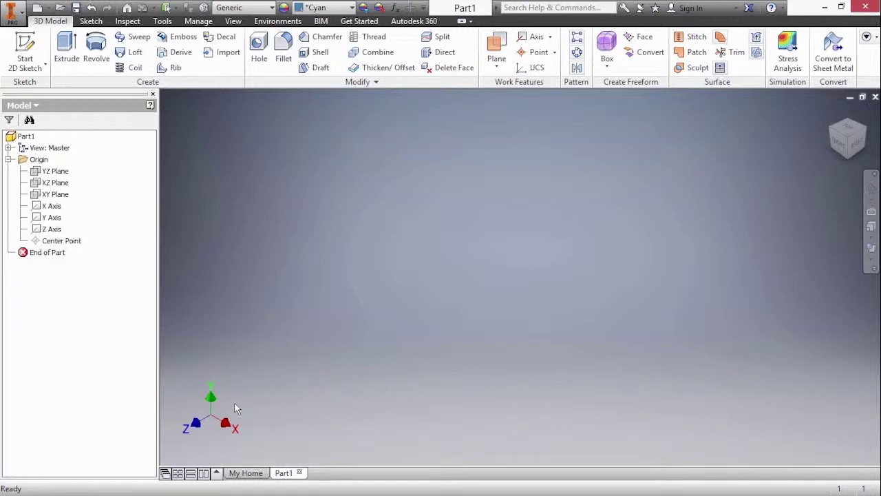
pyautogui.click(60, 173)
pyautogui.click(64, 182)
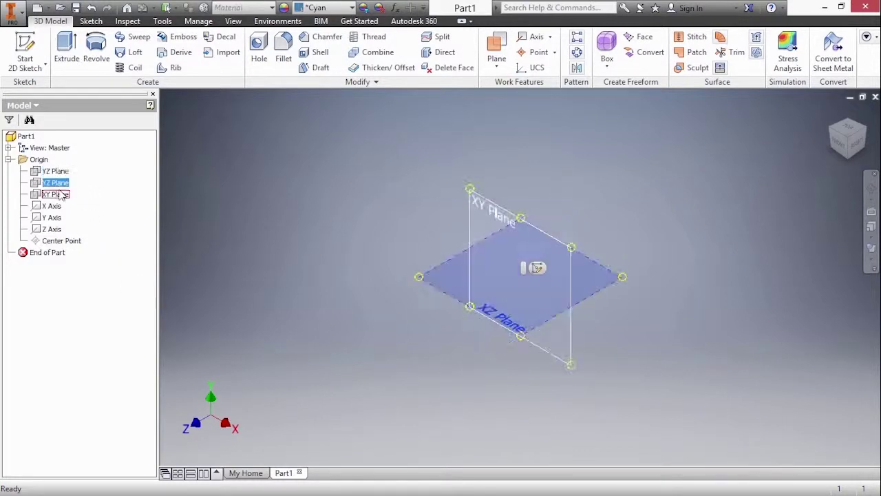
pyautogui.click(60, 195)
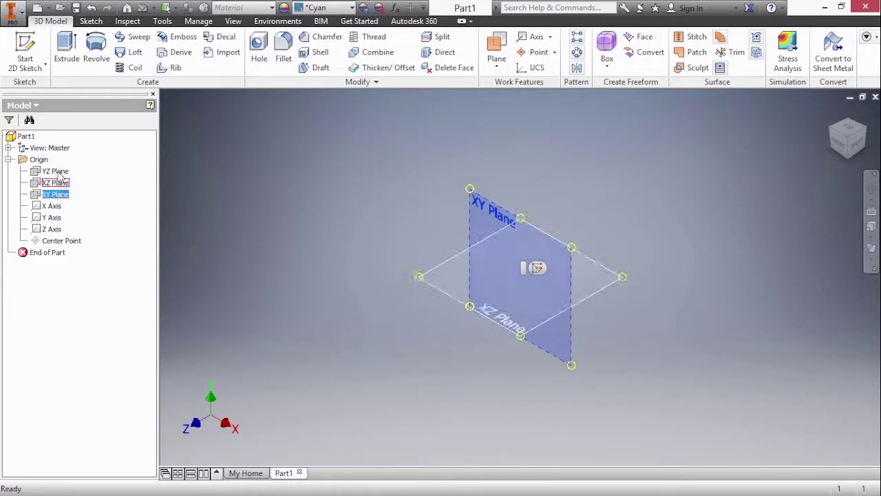
pyautogui.click(60, 183)
pyautogui.click(58, 194)
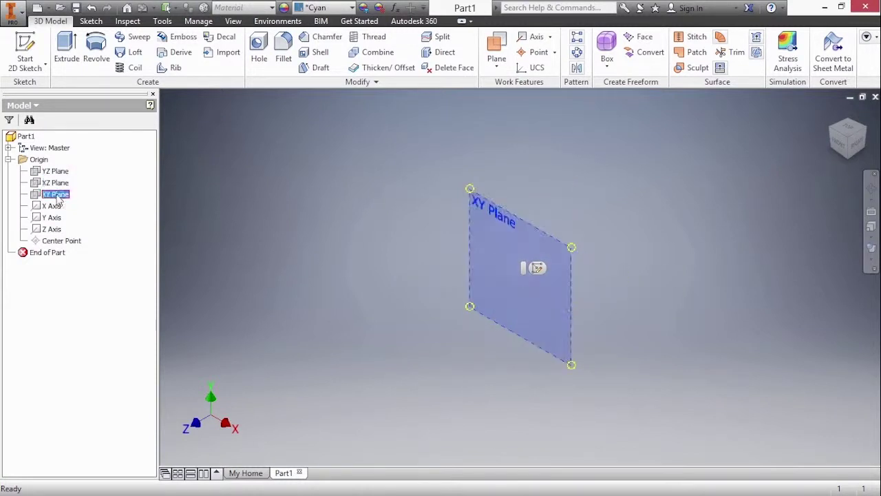
# Step: Preview the X, Y, Z axes and Center Point, then select all three origin planes
pyautogui.click(53, 207)
pyautogui.click(53, 217)
pyautogui.click(56, 229)
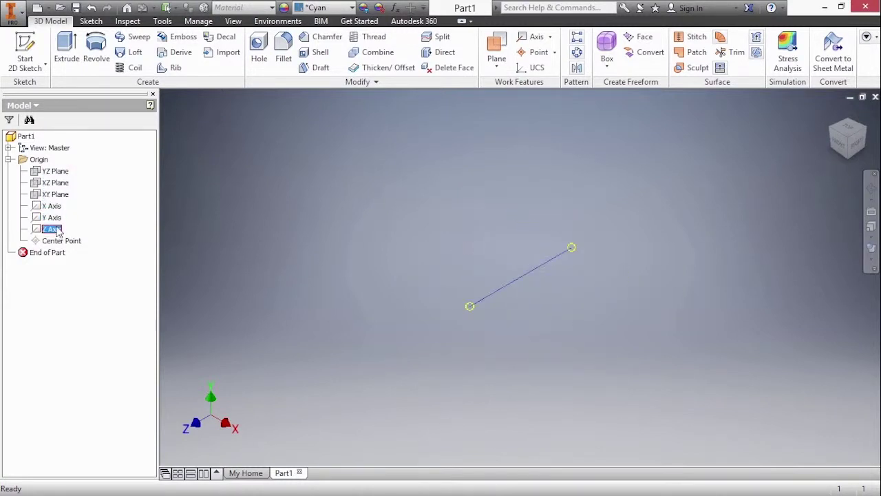
pyautogui.click(61, 241)
pyautogui.click(59, 289)
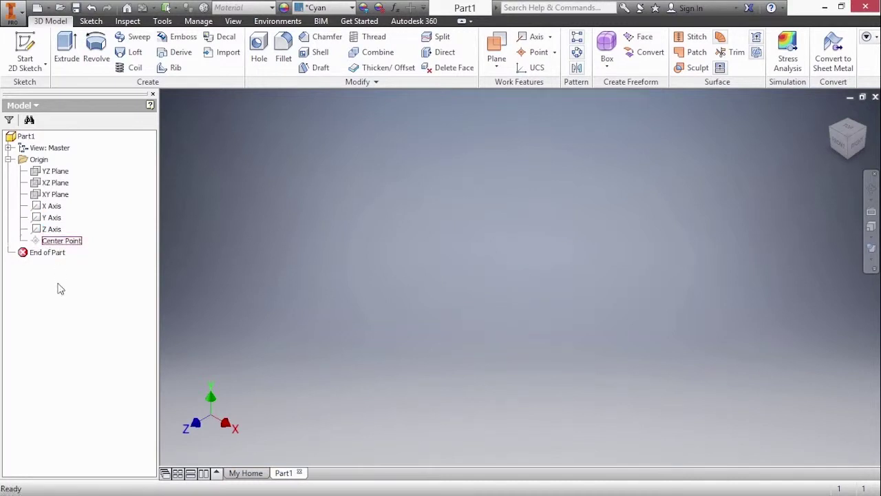
pyautogui.click(65, 174)
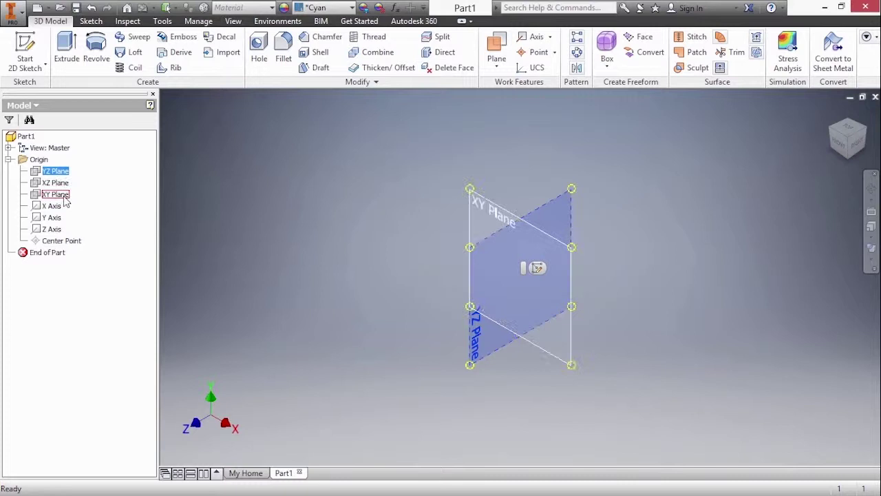
pyautogui.keyDown('shift'); pyautogui.click(64, 196); pyautogui.keyUp('shift')
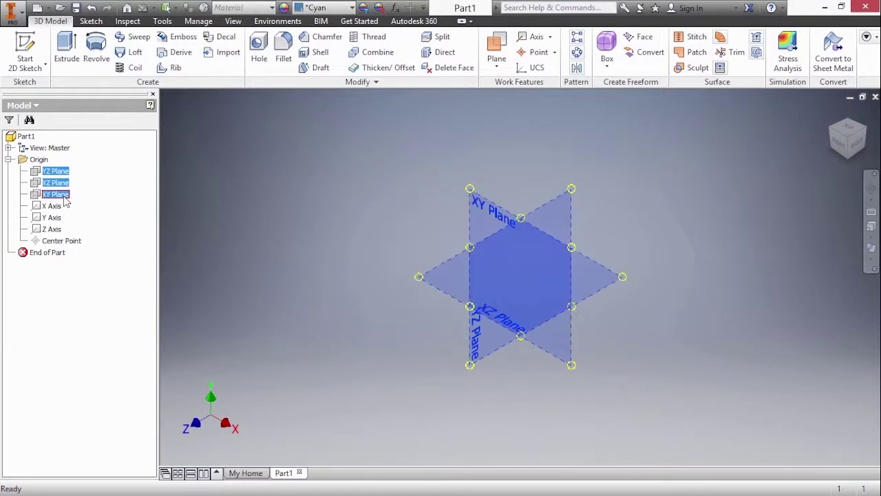
# Step: Turn on Visibility for the selected YZ, XZ and XY planes
pyautogui.rightClick(64, 199)
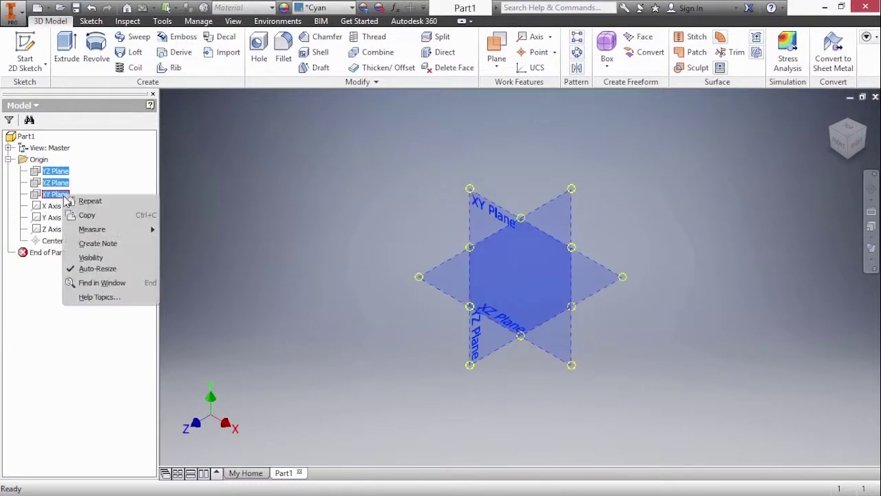
pyautogui.click(101, 262)
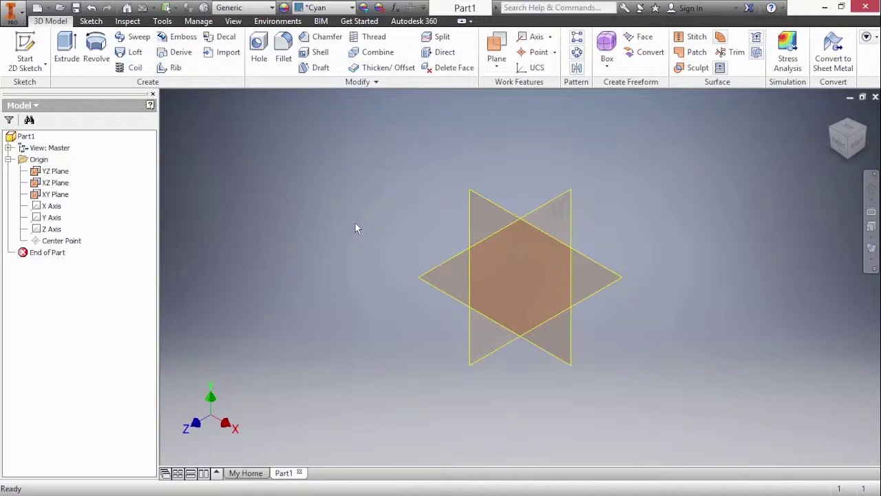
# Step: Select the YZ, XZ and XY planes together and turn their Visibility off
pyautogui.click(56, 171)
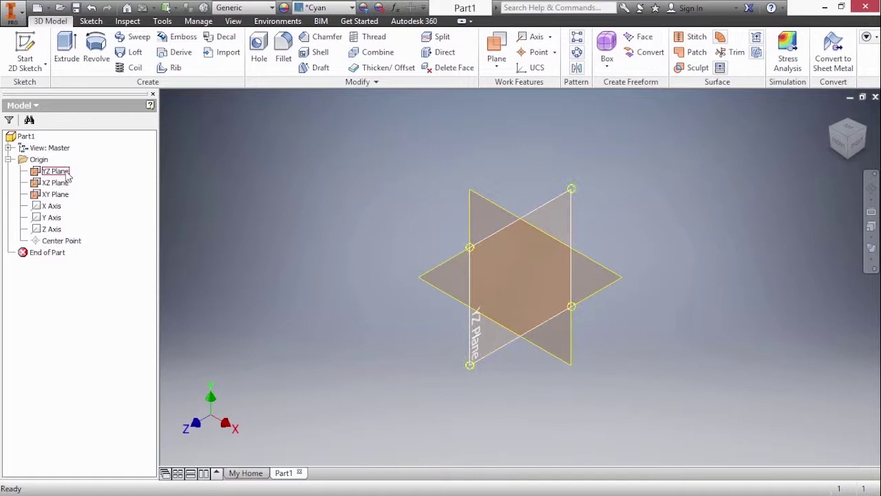
pyautogui.keyDown('shift'); pyautogui.click(58, 194); pyautogui.keyUp('shift')
pyautogui.rightClick(62, 196)
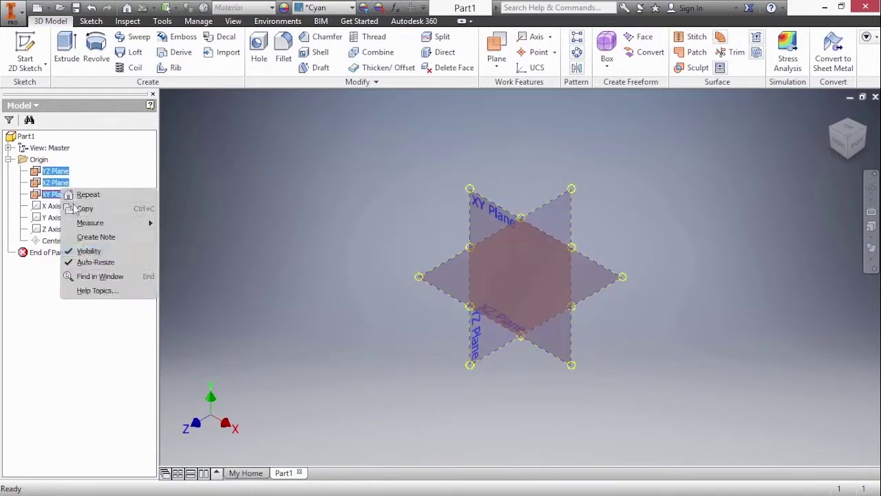
pyautogui.click(85, 250)
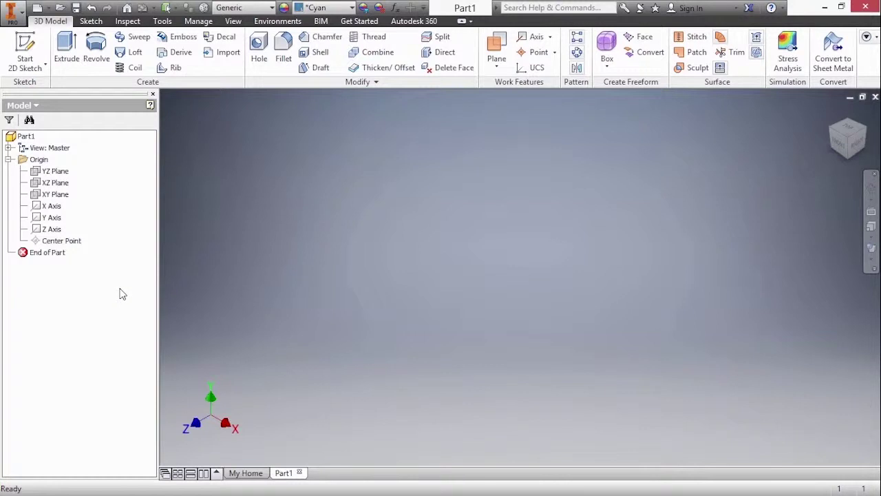
# Step: Start a 2D sketch from the right-click menu and place Sketch1 on the XY plane
pyautogui.rightClick(279, 243)
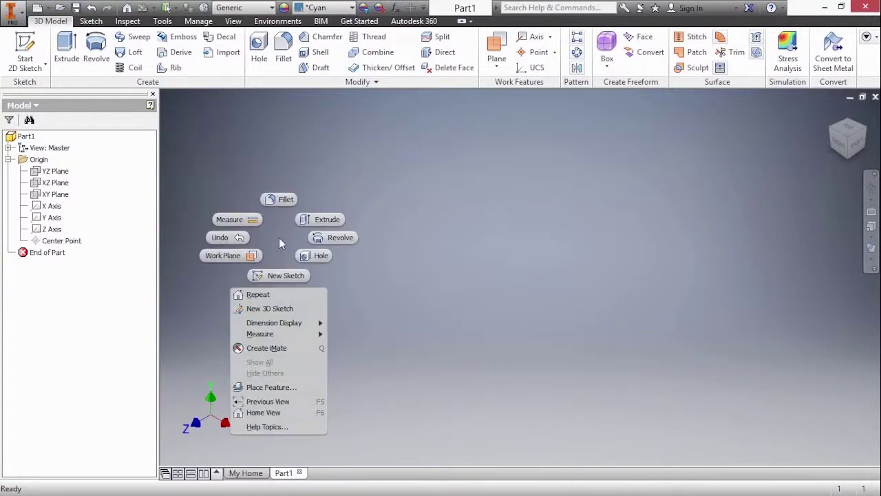
pyautogui.click(278, 275)
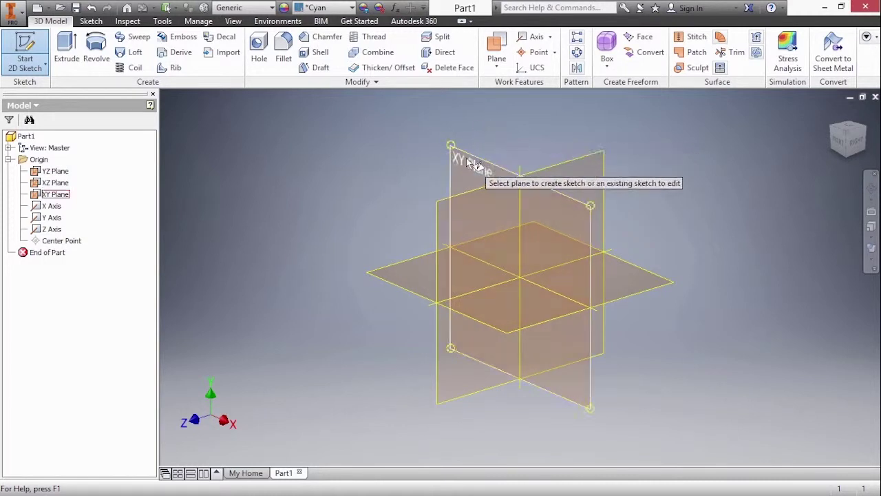
pyautogui.click(467, 162)
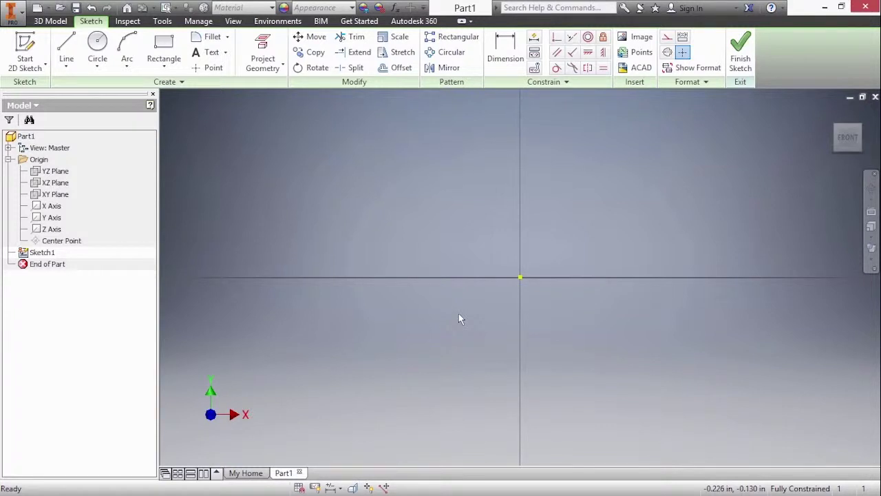
# Step: Undo a stray sketch point, then project the origin Center Point into Sketch1
pyautogui.click(520, 278)
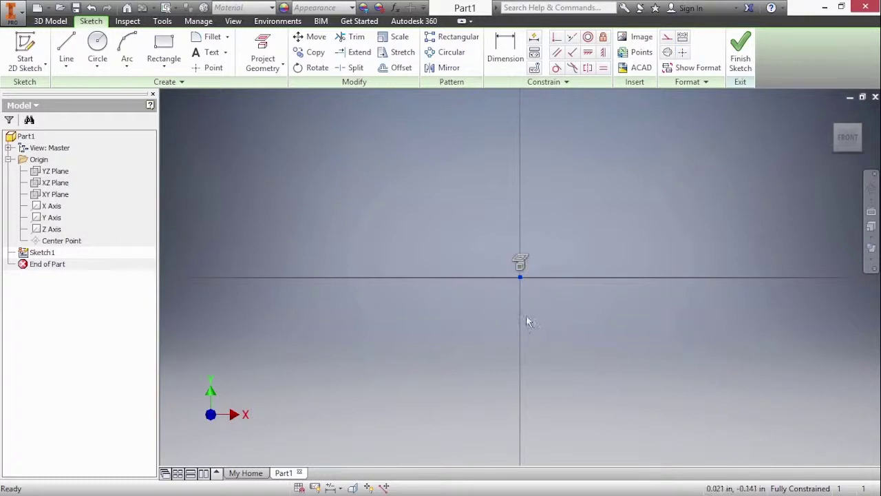
pyautogui.hotkey('ctrl', 'z')
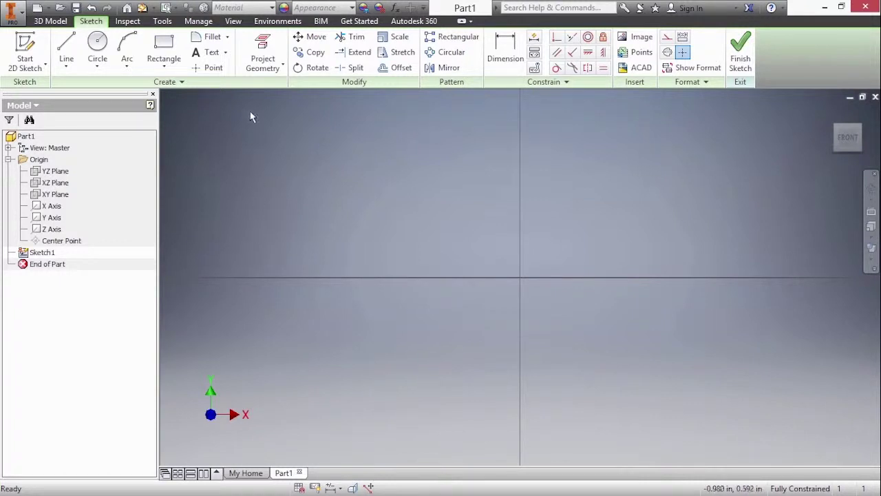
pyautogui.click(266, 50)
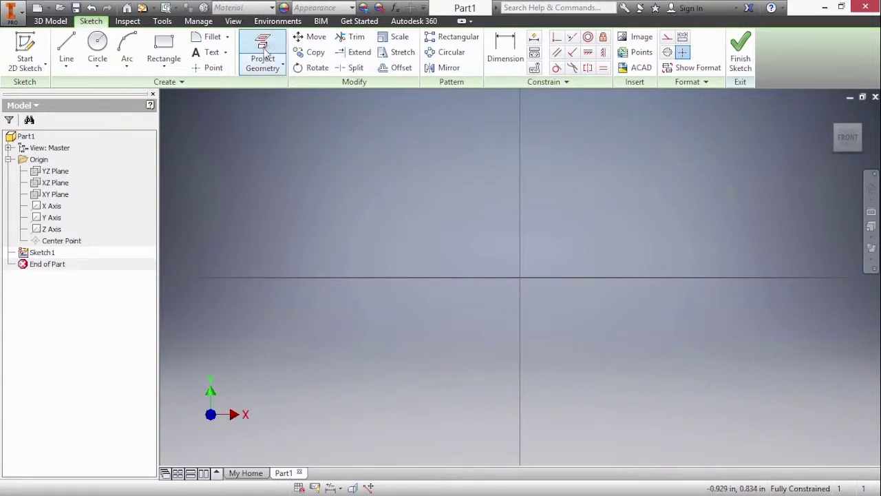
pyautogui.click(70, 242)
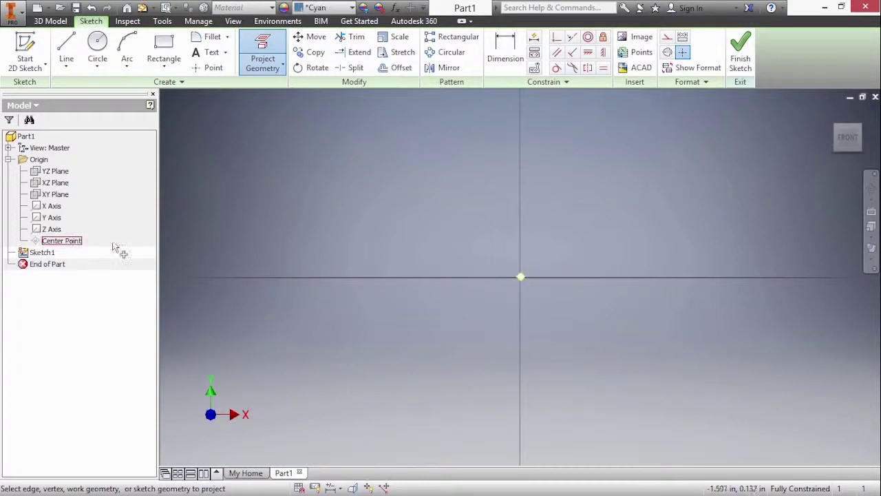
pyautogui.rightClick(347, 220)
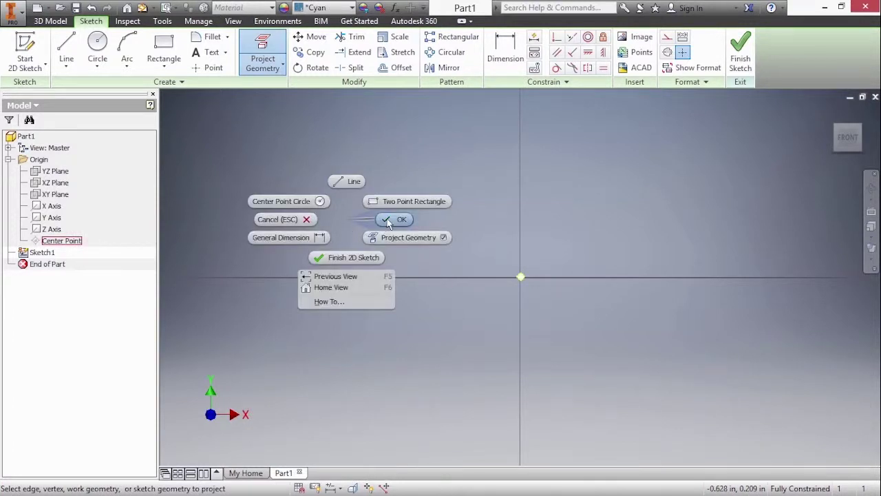
pyautogui.click(386, 220)
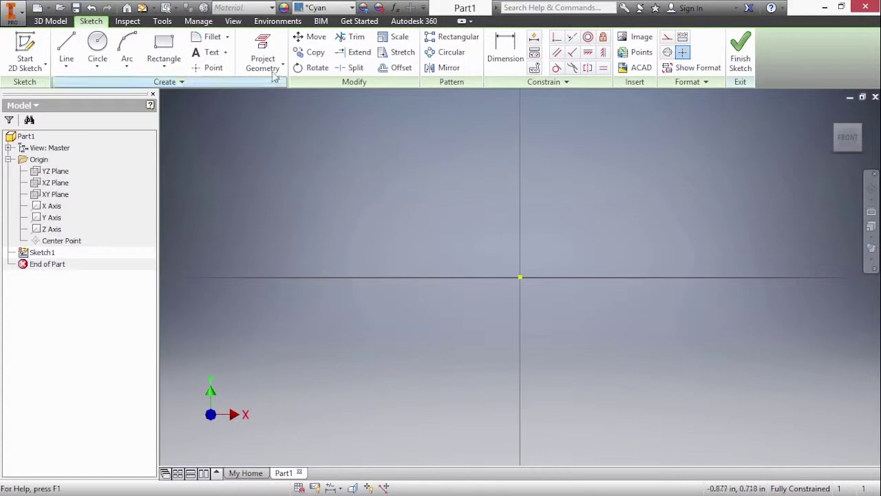
# Step: Project the X Axis into Sketch1 as a horizontal line through the origin
pyautogui.click(263, 52)
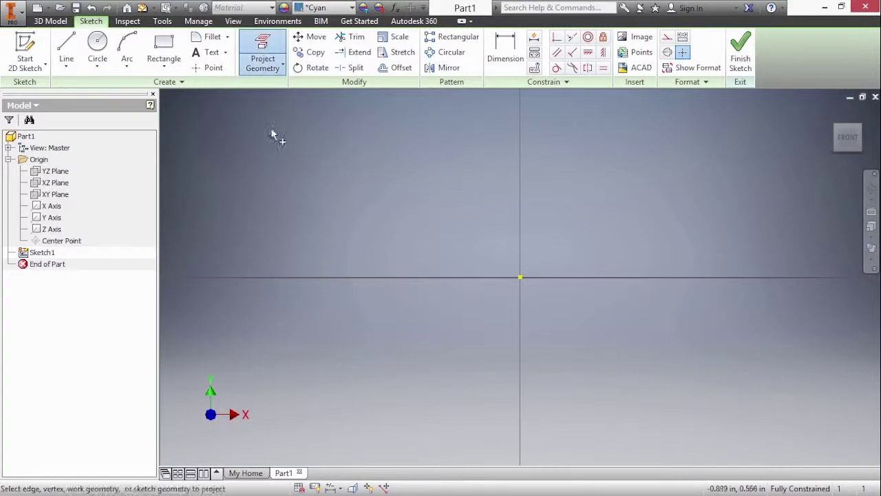
pyautogui.click(53, 207)
pyautogui.rightClick(268, 199)
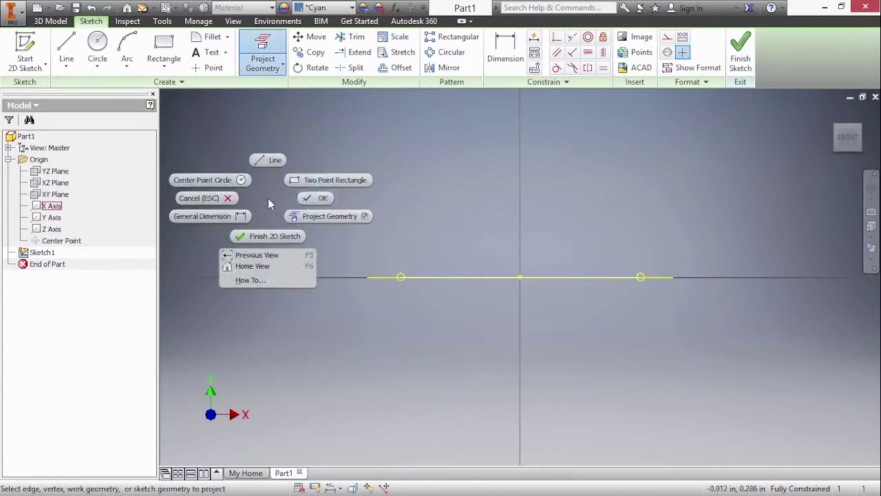
pyautogui.click(334, 214)
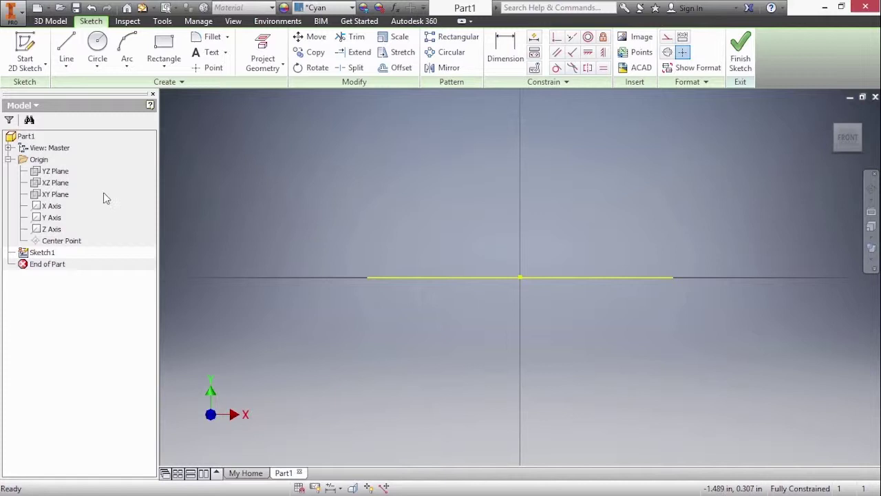
# Step: Project the Y Axis into Sketch1 as a vertical line crossing the X axis
pyautogui.click(53, 218)
pyautogui.rightClick(54, 221)
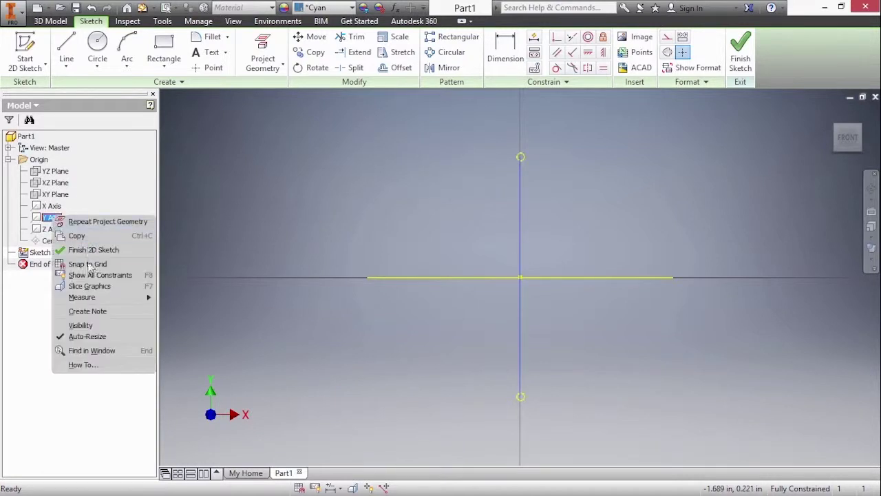
pyautogui.click(118, 319)
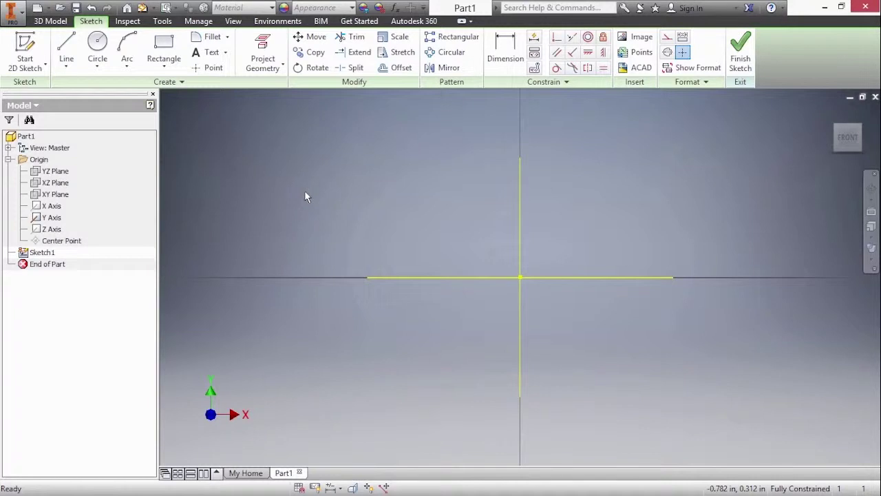
pyautogui.click(522, 199)
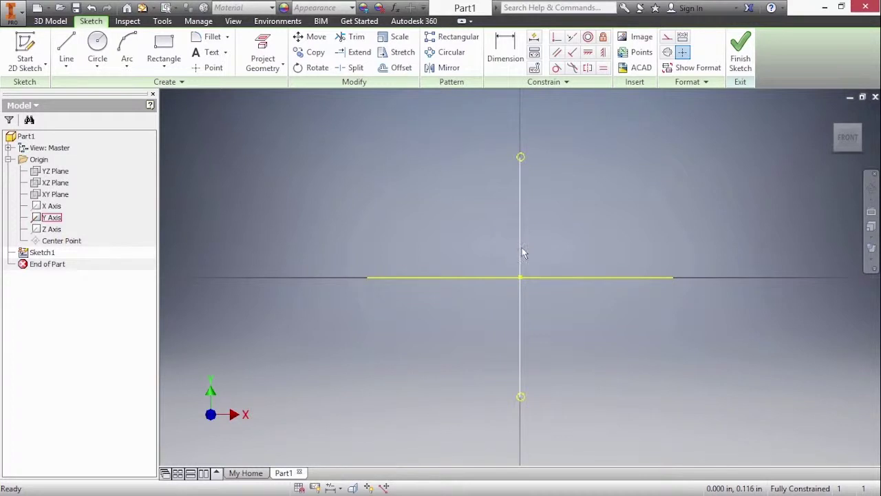
pyautogui.click(548, 278)
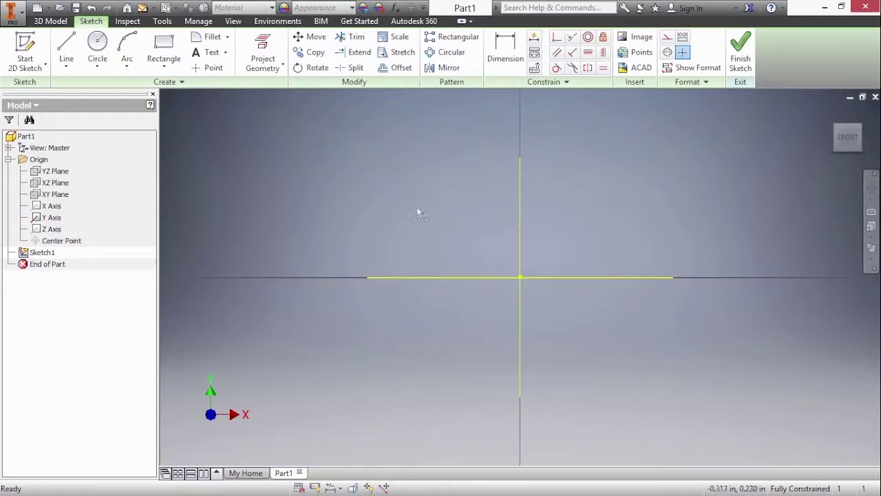
# Step: Start a line from the right-click menu, then cancel it with Esc
pyautogui.rightClick(306, 194)
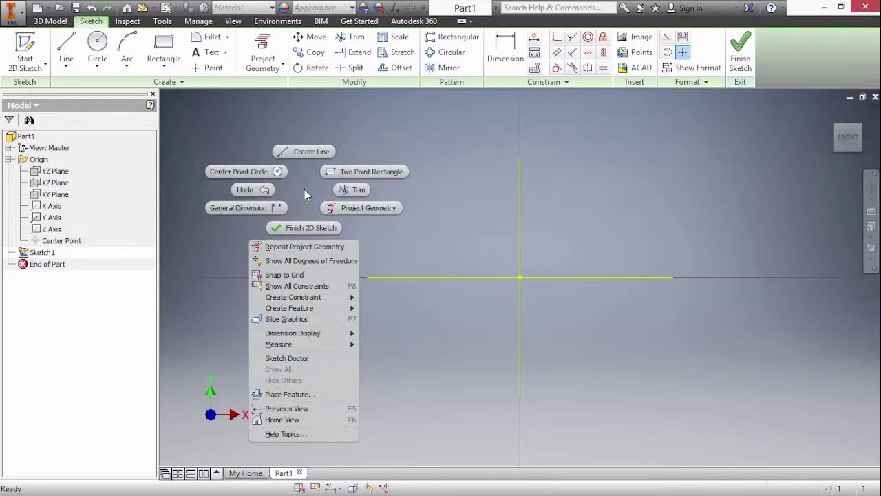
pyautogui.click(304, 153)
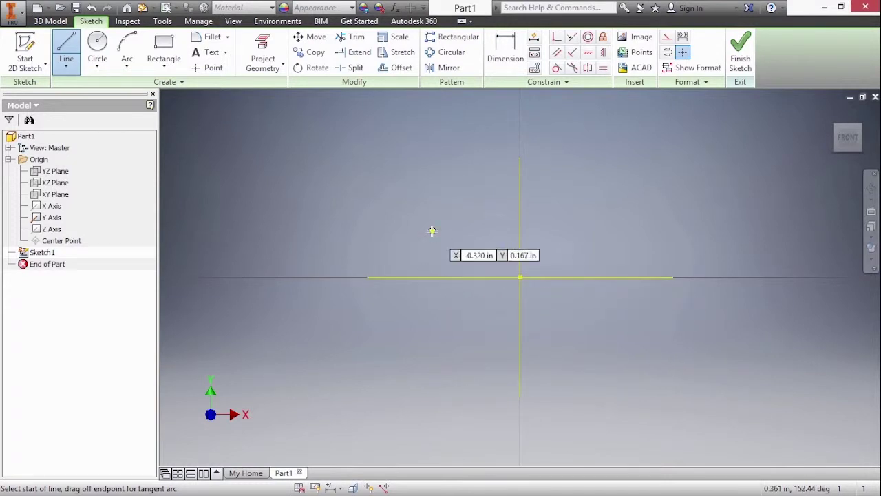
pyautogui.press('Escape')
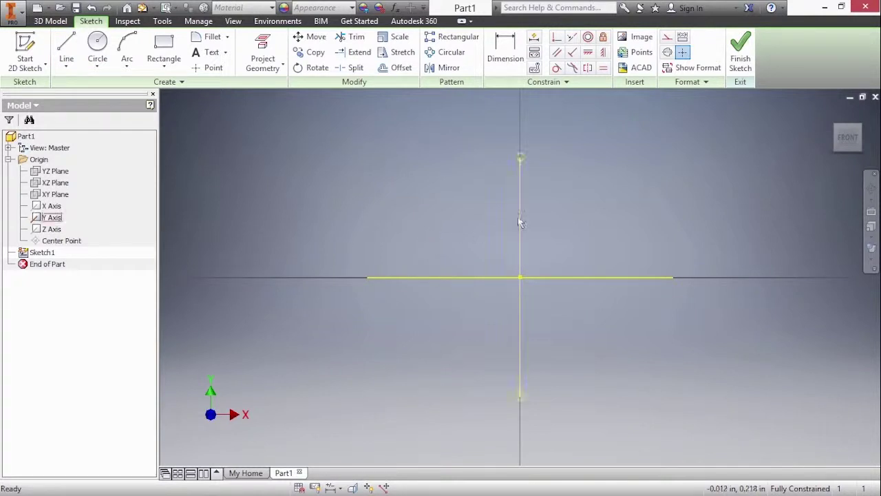
# Step: Project the Y axis into Sketch1 again to lengthen the vertical line through the origin
pyautogui.click(269, 57)
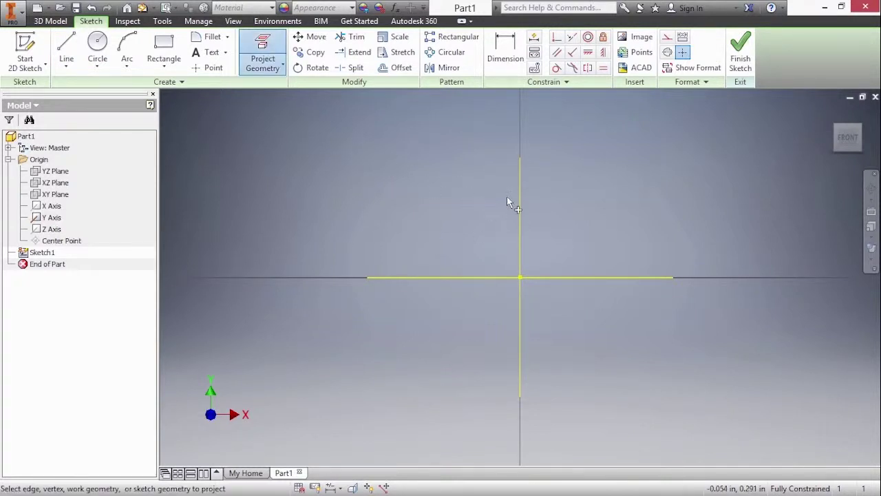
pyautogui.click(519, 220)
pyautogui.rightClick(336, 198)
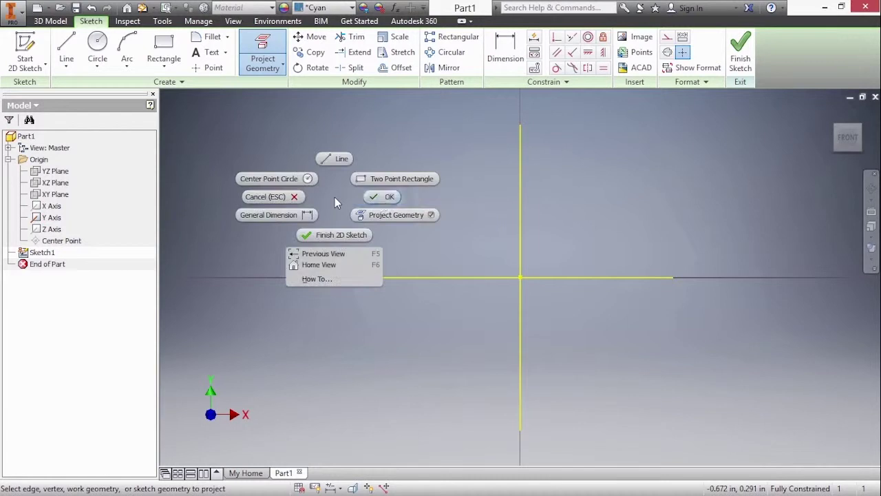
pyautogui.click(382, 198)
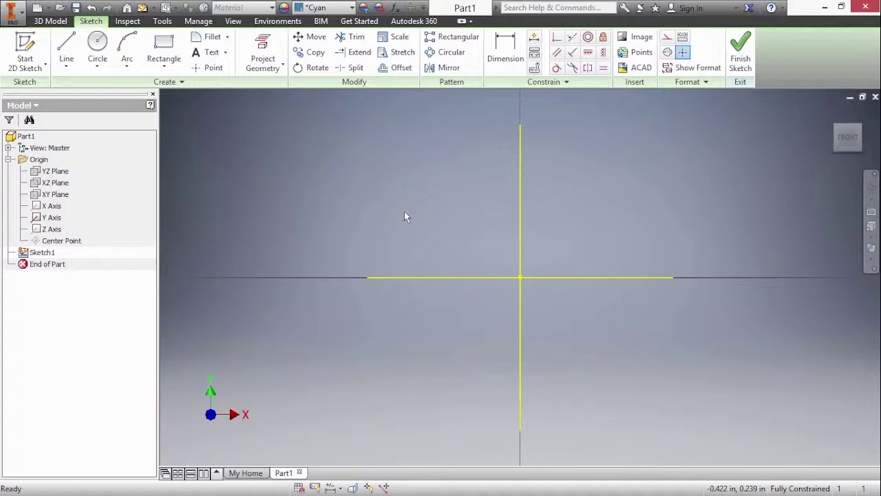
# Step: Finish Sketch1 from the marking menu, returning to the 3D model in isometric view
pyautogui.rightClick(404, 217)
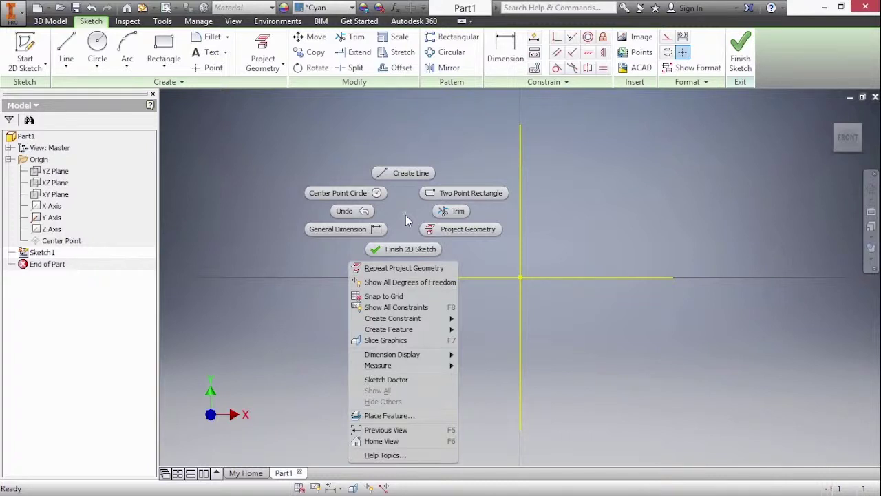
pyautogui.click(405, 250)
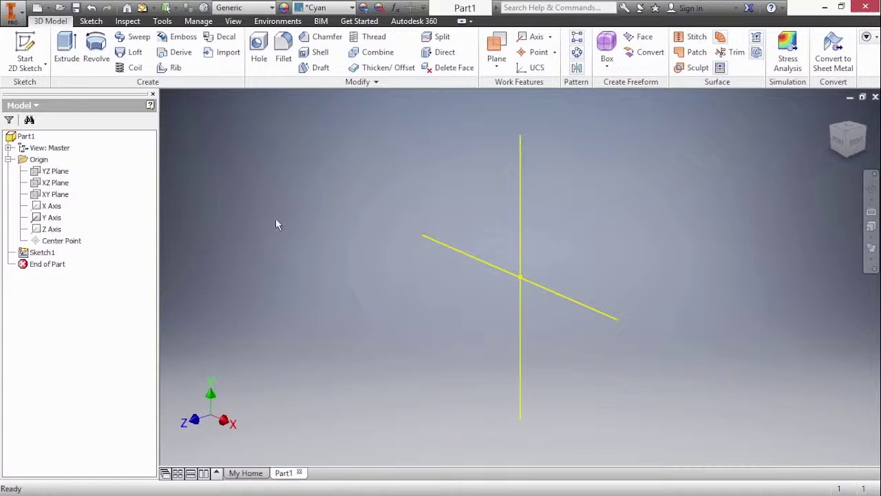
pyautogui.click(91, 21)
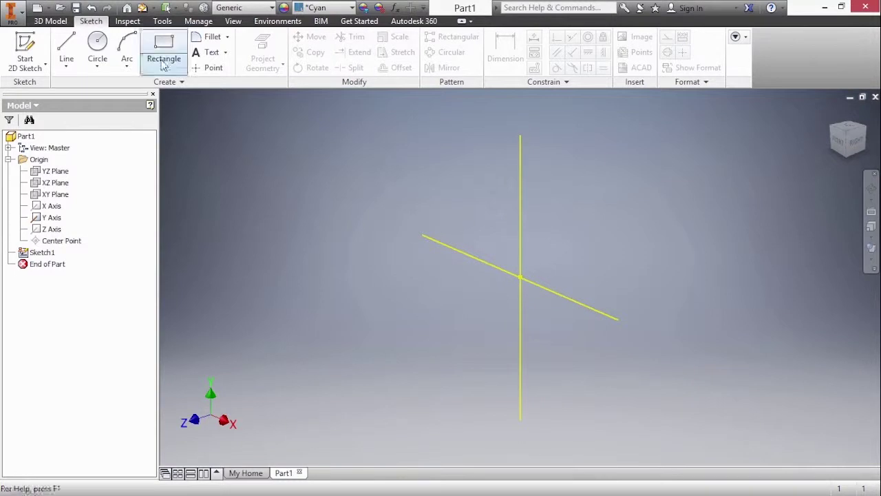
pyautogui.click(51, 22)
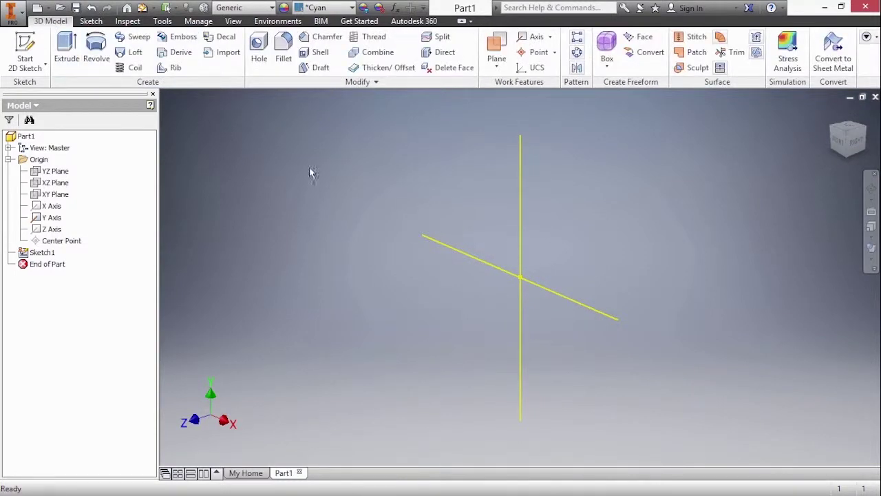